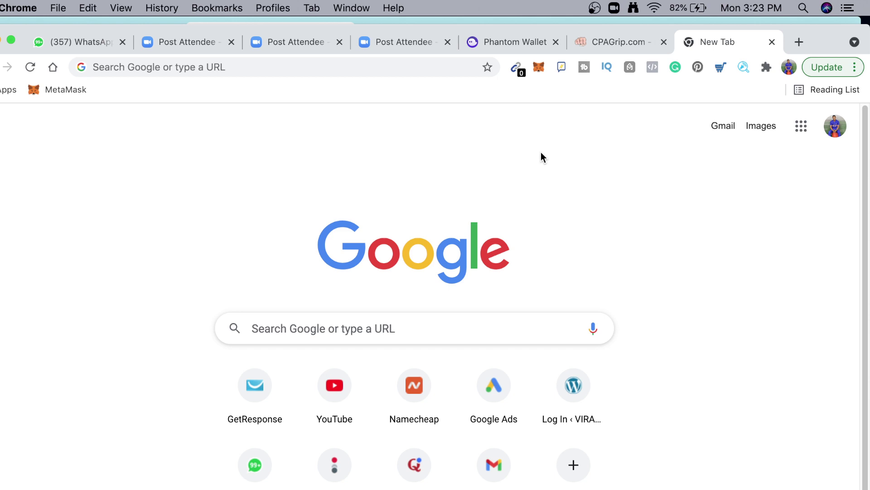
Step: Load cpagrip.com in the new Chrome tab from the address bar suggestion
click(289, 72)
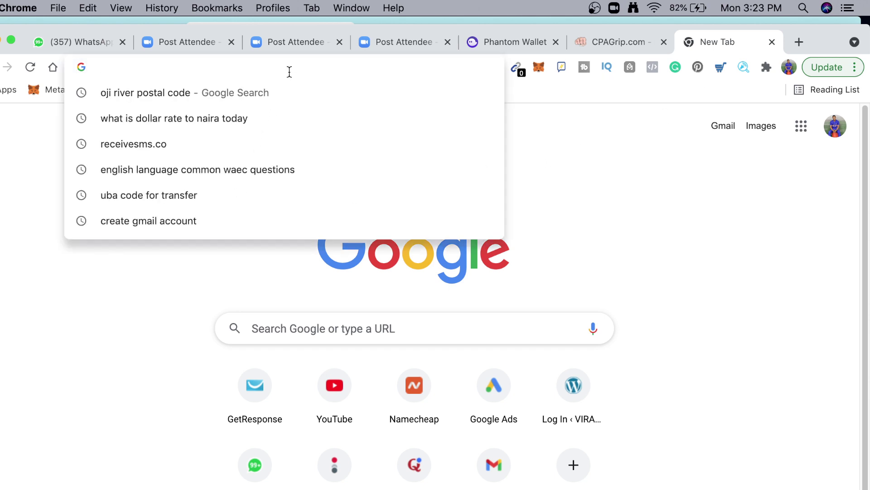
text(cpa)
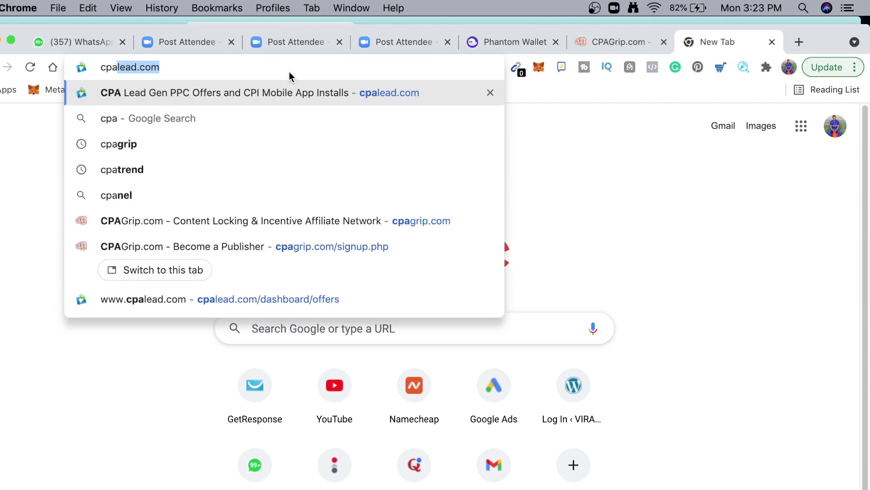
text(p)
key(BackSpace)
text(g)
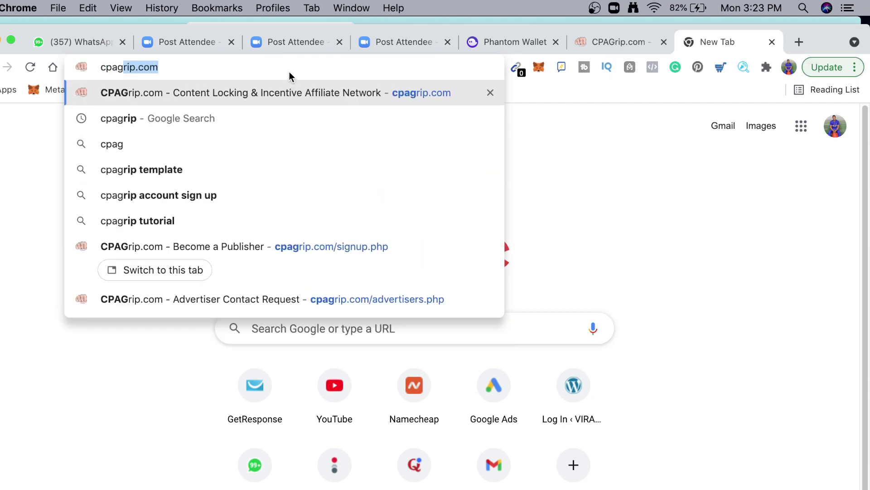
key(Return)
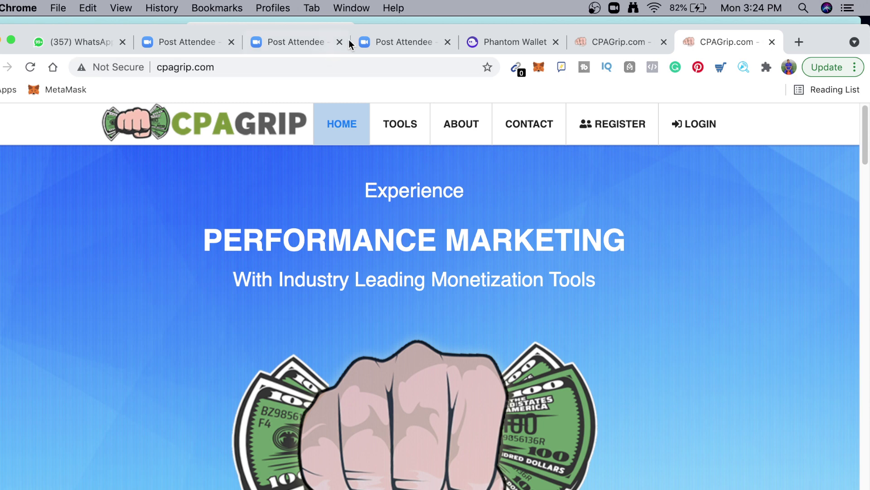
Step: Browse the CPAGrip home page top to bottom, then go to the REGISTER signup page
scroll(352, 449, down, 7)
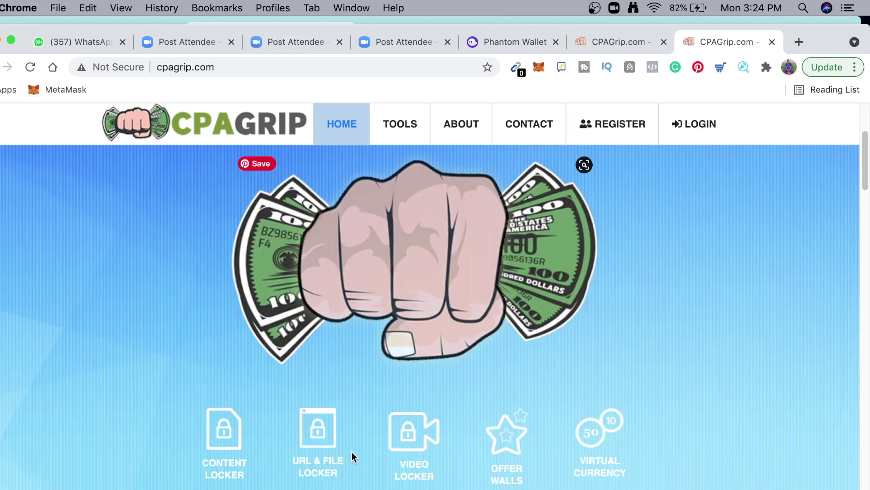
scroll(352, 446, down, 3)
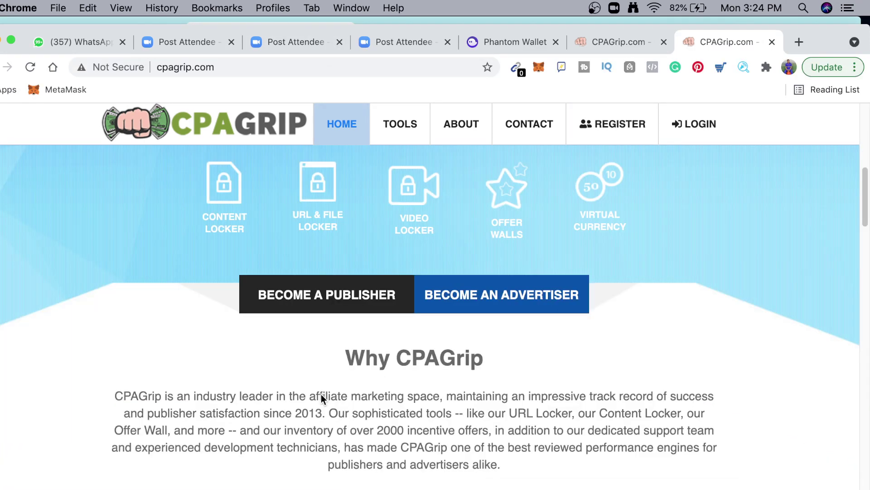
scroll(322, 392, down, 20)
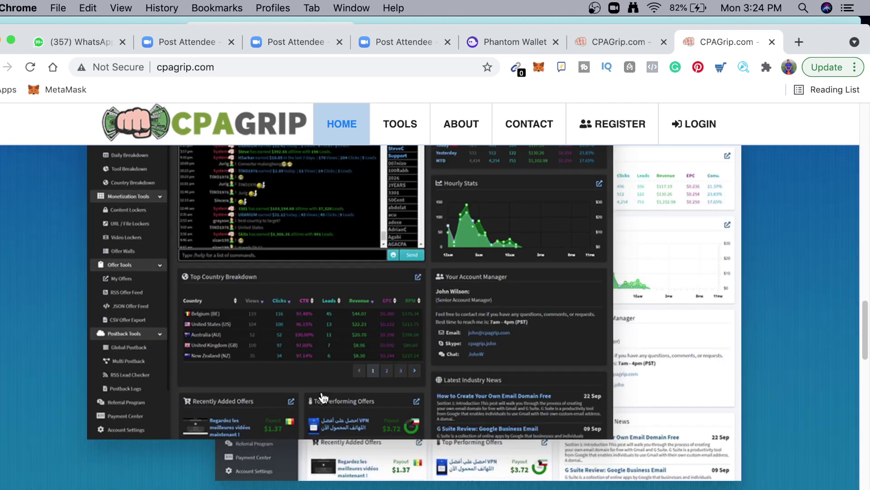
scroll(322, 391, down, 4)
scroll(322, 391, up, 14)
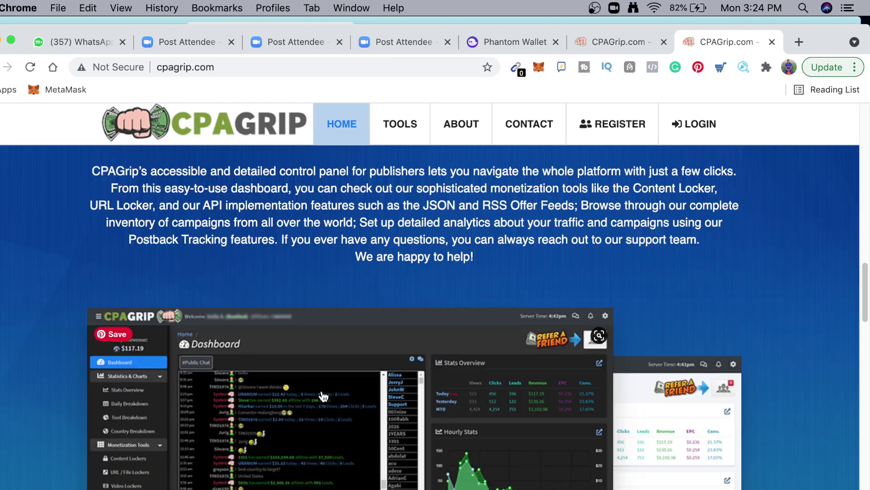
scroll(322, 390, up, 5)
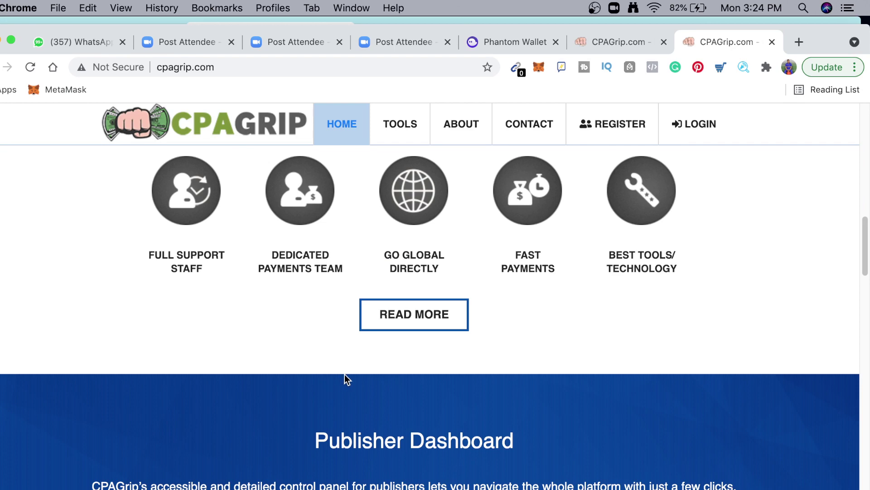
scroll(344, 375, up, 6)
scroll(345, 374, up, 6)
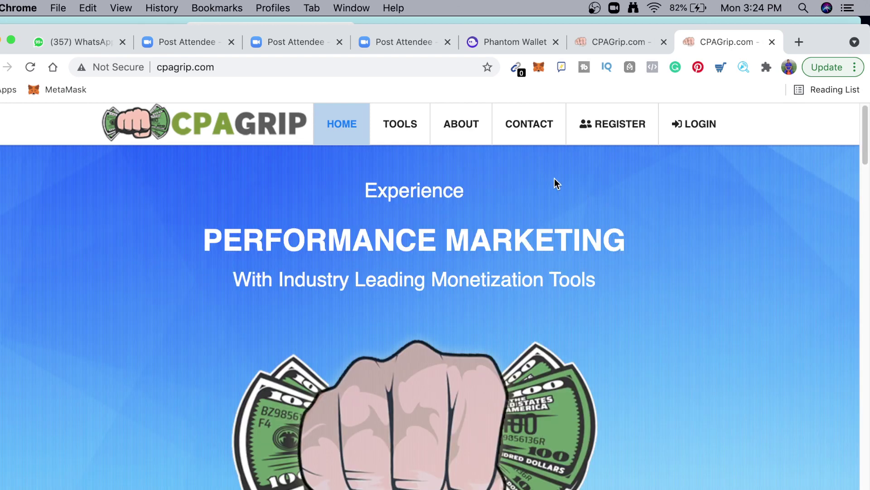
click(619, 131)
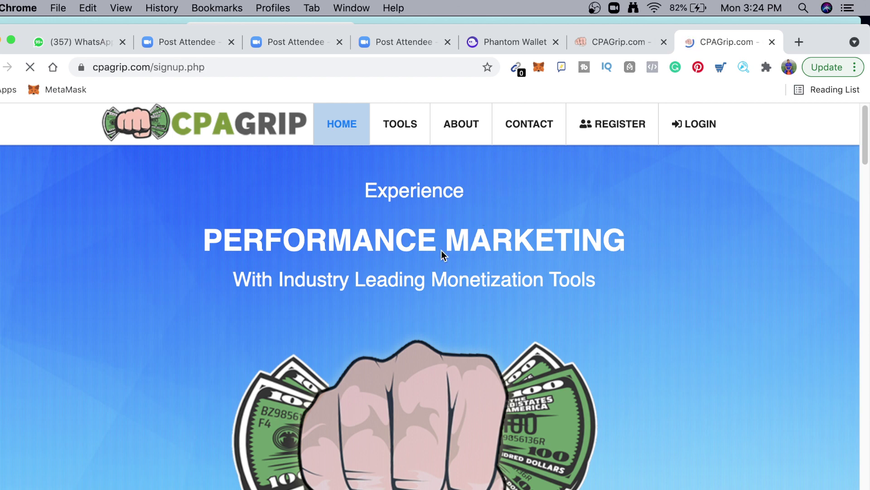
Step: Review the Sign Up Now form and put focus on the company name field
scroll(438, 254, down, 5)
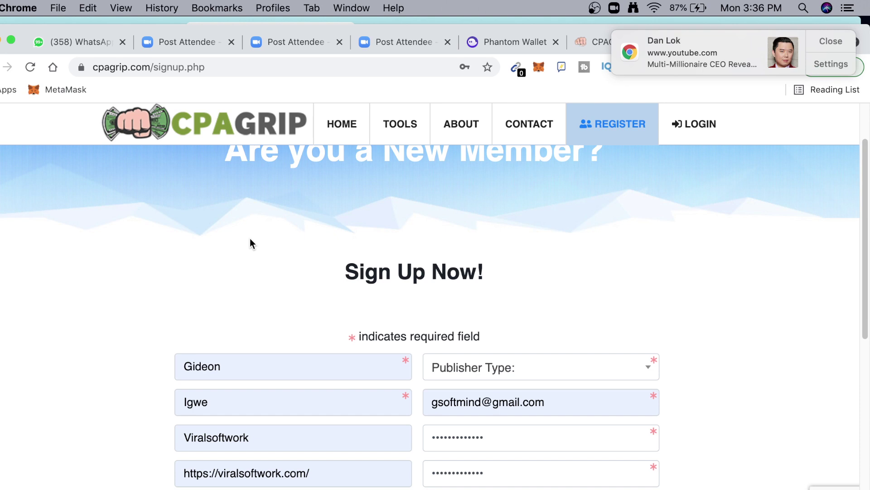
scroll(243, 301, down, 3)
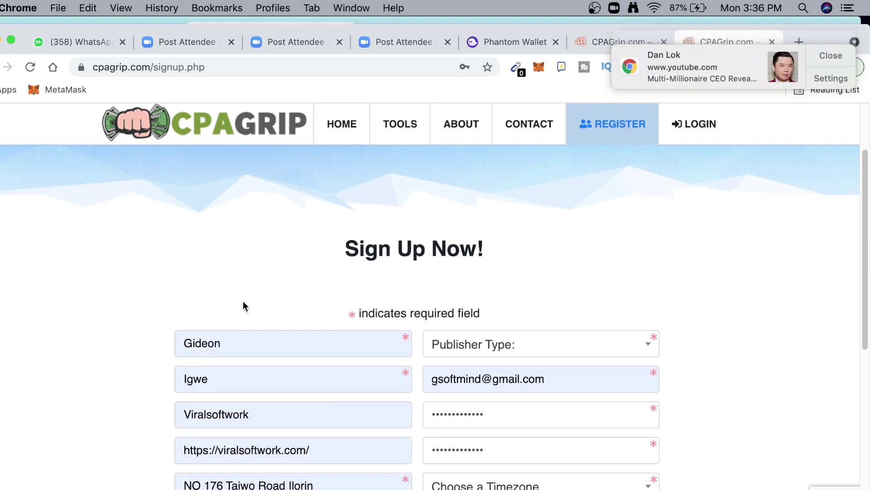
scroll(245, 297, up, 3)
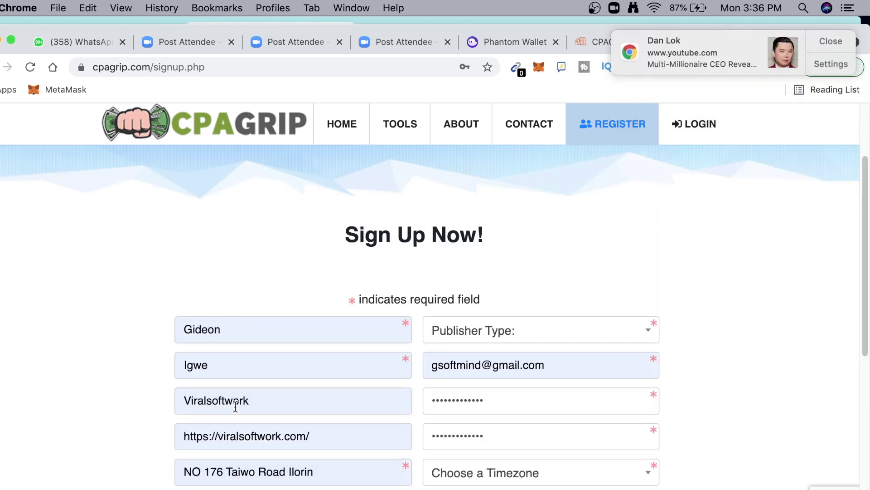
click(270, 395)
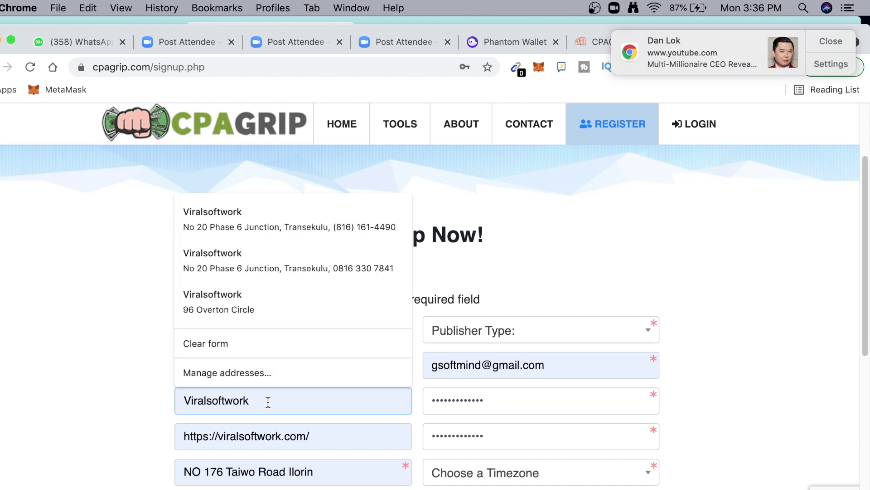
Step: Look over the rest of the signup form and bring up the Publisher Type choices
scroll(268, 401, down, 1)
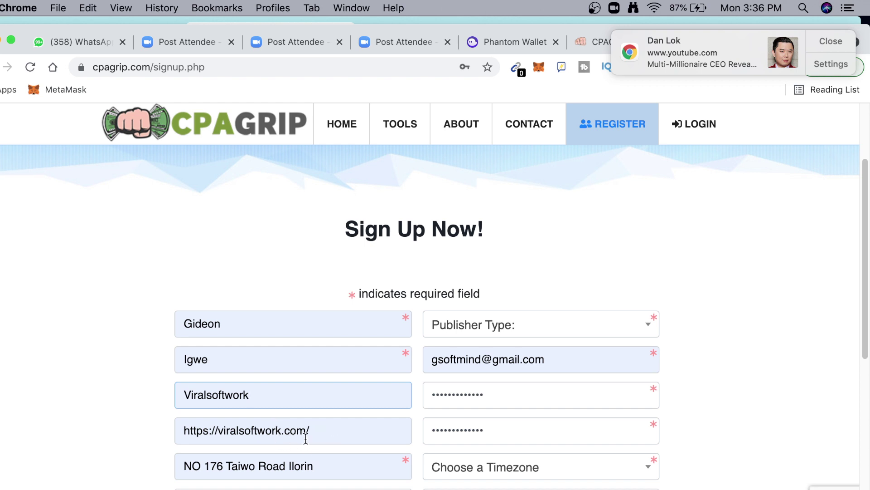
scroll(230, 430, down, 5)
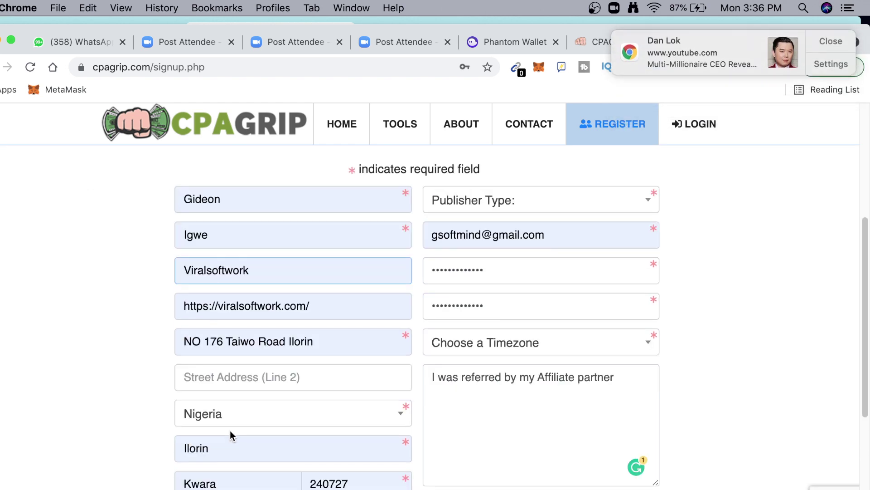
scroll(230, 430, down, 6)
scroll(230, 432, up, 8)
scroll(231, 431, down, 9)
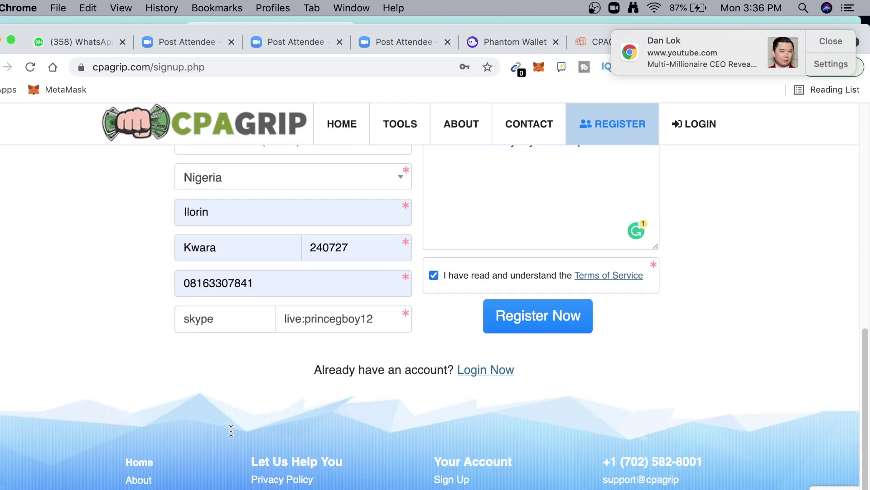
scroll(231, 431, up, 7)
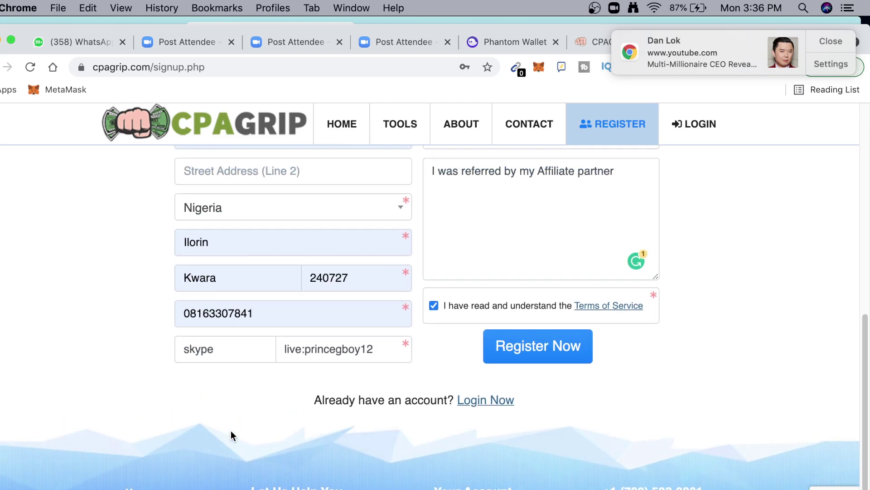
scroll(315, 372, up, 8)
click(596, 421)
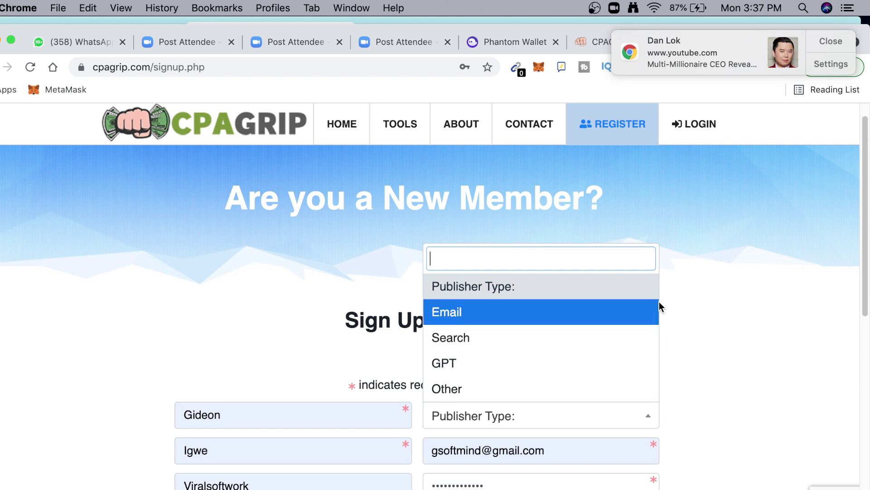
Step: Choose GPT as the publisher type and scroll down to the Register Now button
click(445, 367)
scroll(485, 352, down, 5)
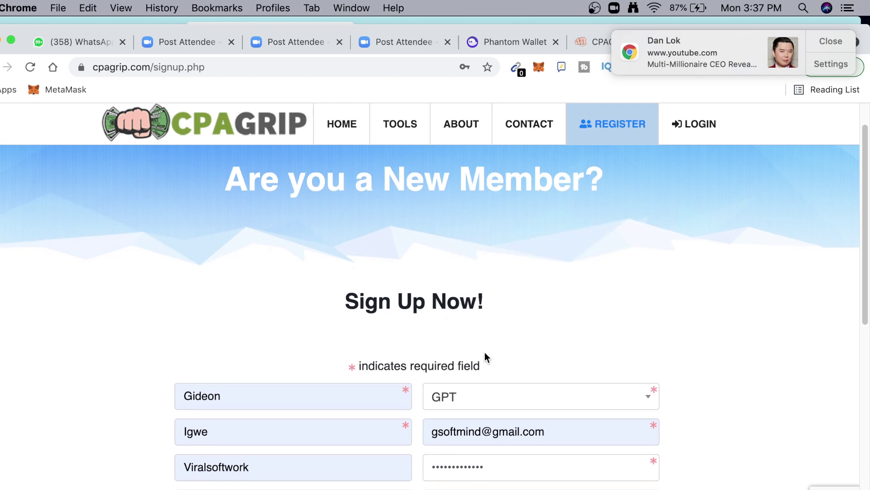
scroll(485, 352, down, 5)
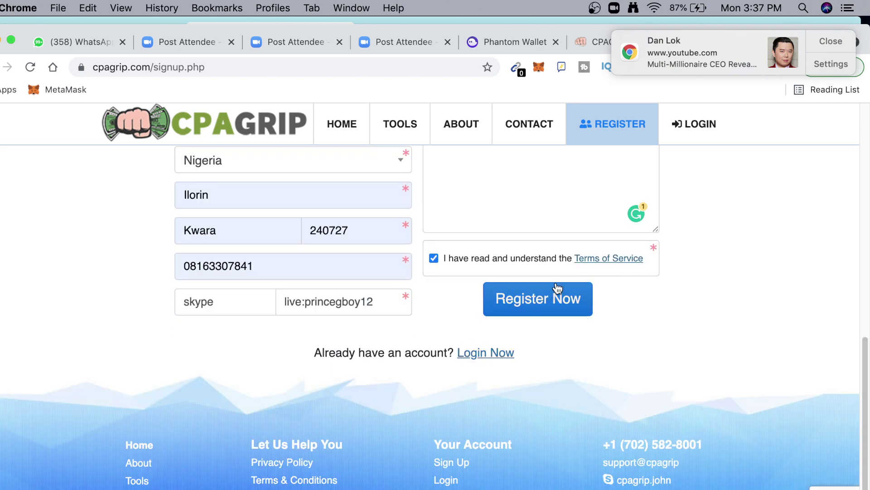
Step: Submit the registration and return to the blank Timezone field flagged as required
click(551, 306)
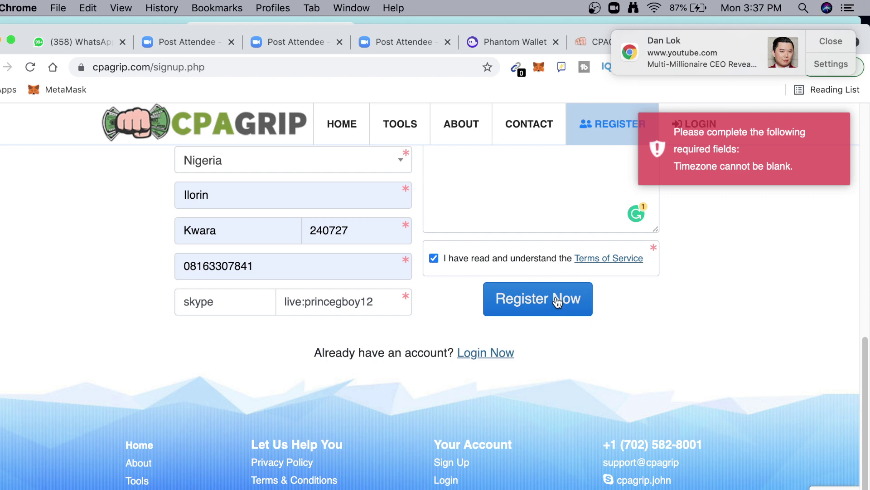
scroll(555, 301, up, 3)
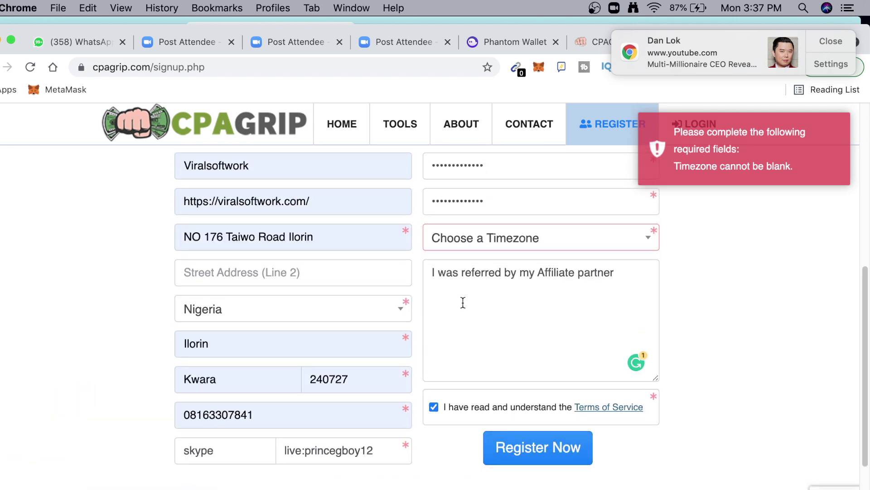
scroll(463, 290, up, 3)
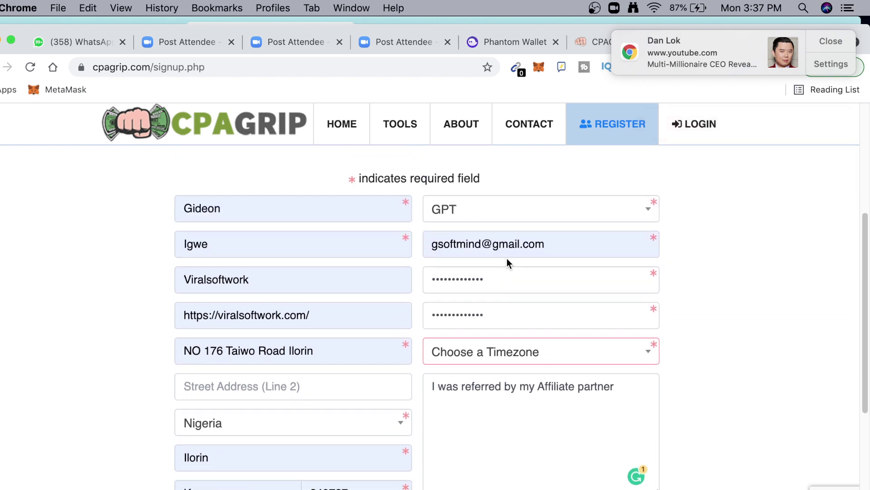
scroll(506, 263, down, 1)
Step: Set the signup timezone to (GMT+01:00) West Central Africa
click(505, 338)
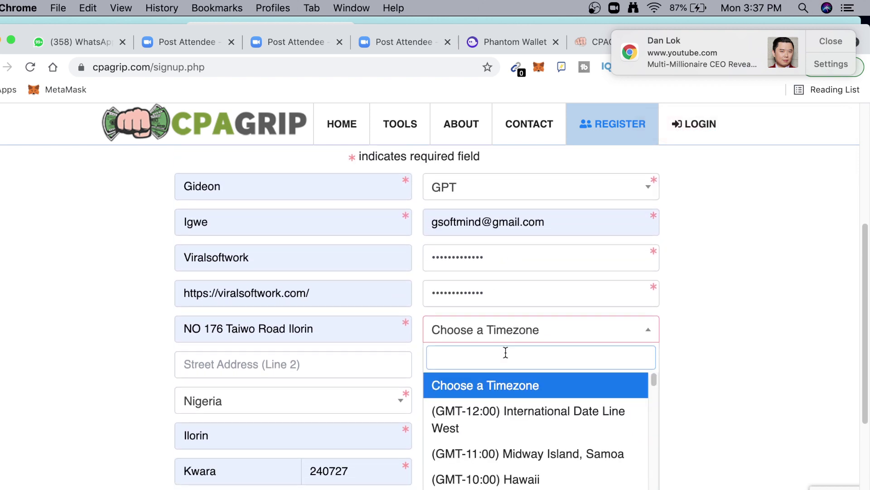
scroll(506, 352, down, 1)
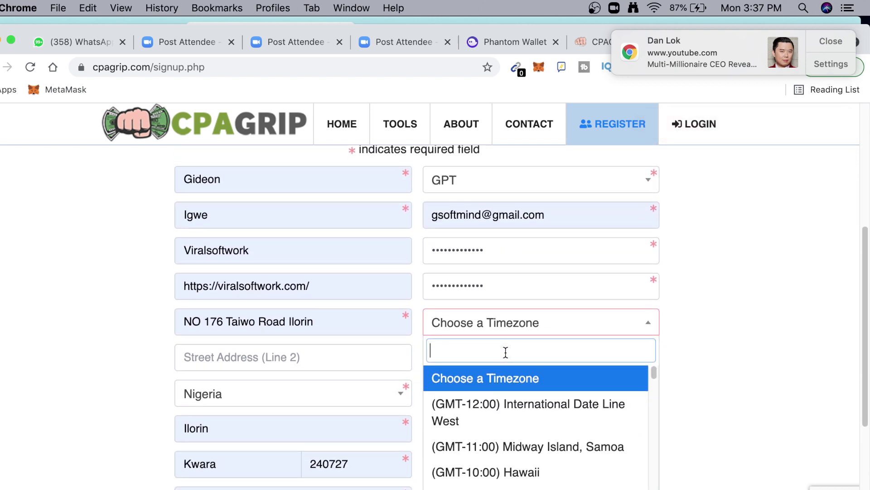
click(741, 281)
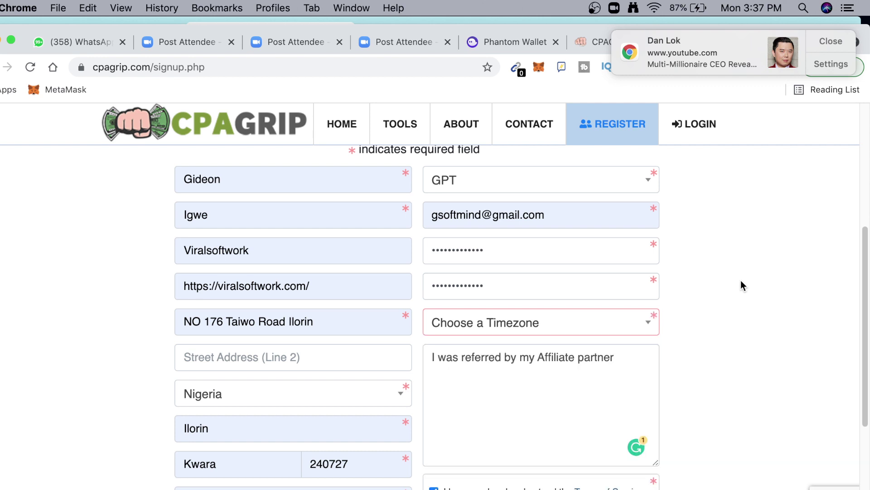
scroll(740, 308, up, 1)
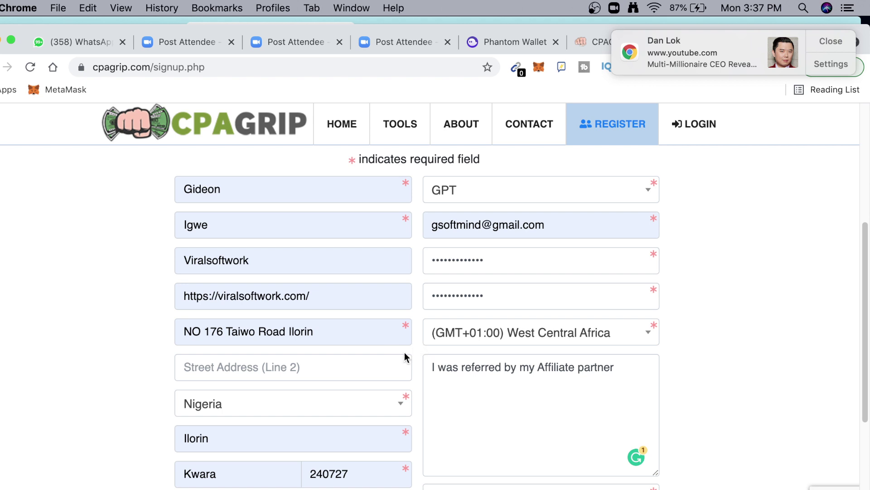
Step: Replace the referral box text with 'I was referred by my Affiliate partner' via select-all and paste
scroll(517, 381, up, 2)
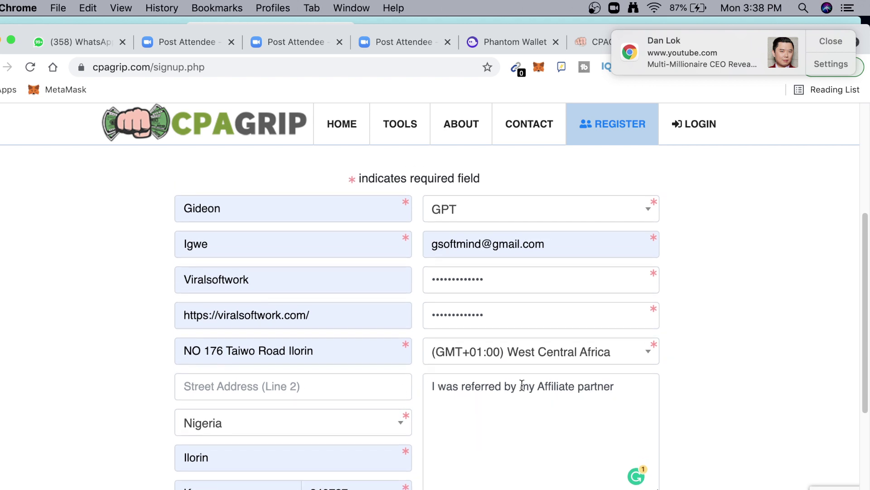
click(628, 388)
key(super+a)
key(super+c)
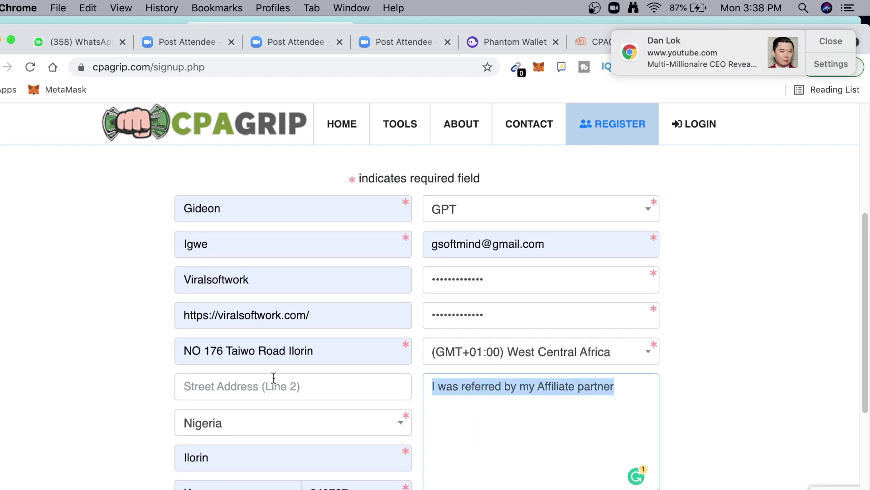
key(BackSpace)
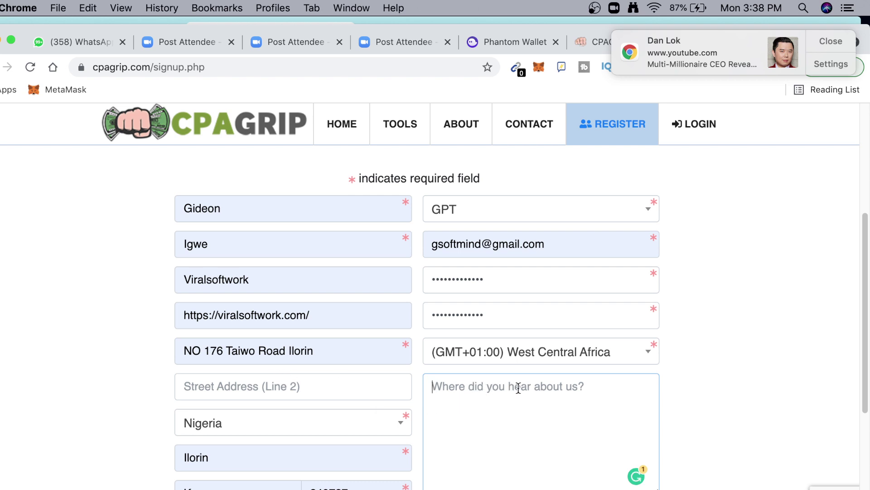
key(super+v)
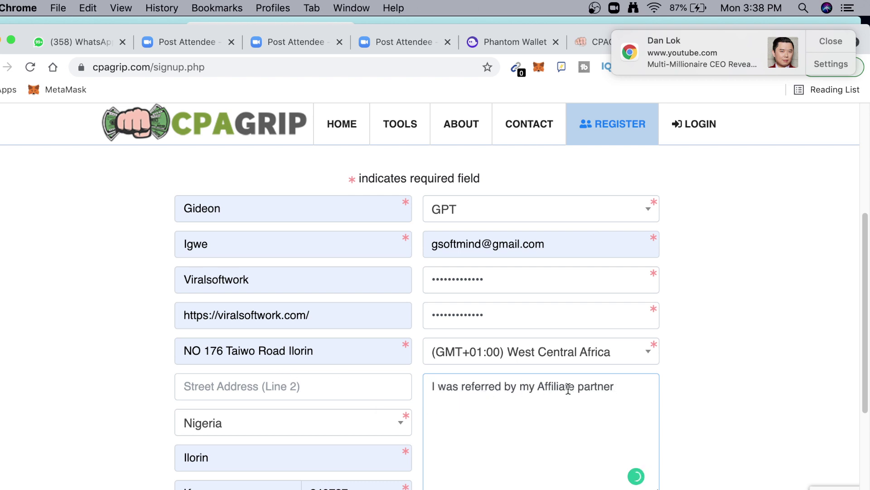
Step: Resubmit the completed signup form with Register Now
scroll(367, 344, up, 5)
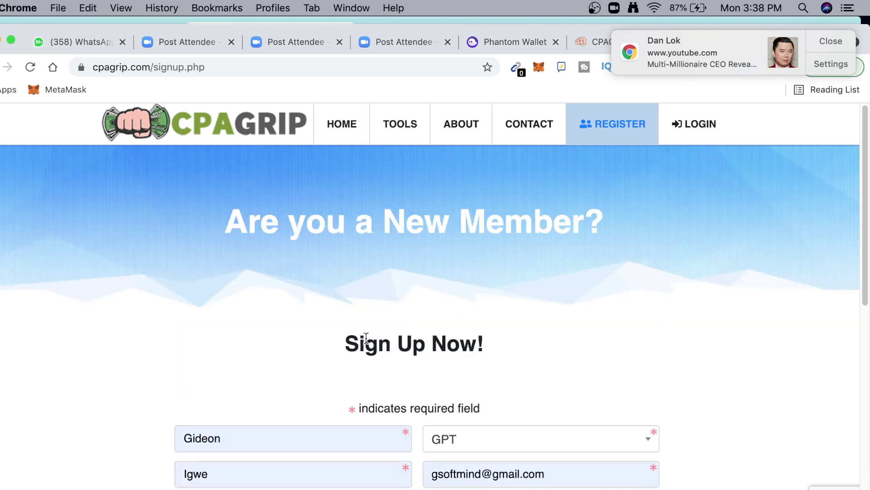
scroll(258, 336, down, 6)
scroll(263, 354, down, 3)
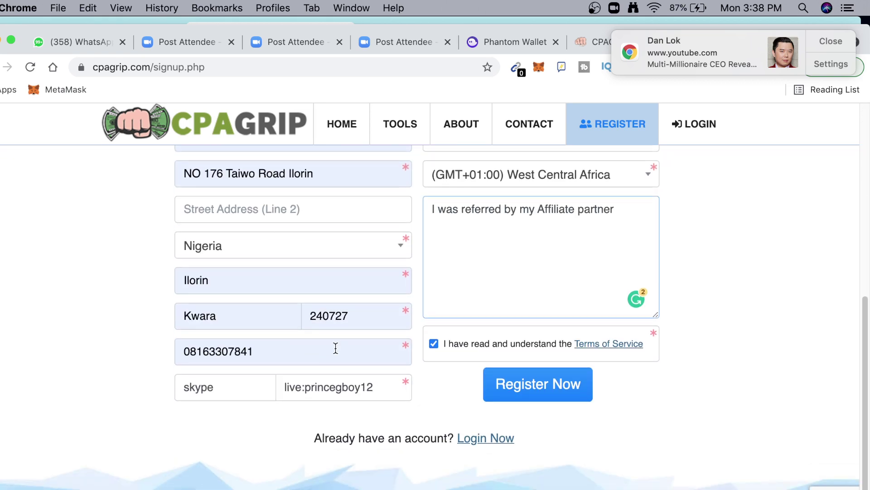
scroll(305, 336, up, 3)
scroll(321, 324, down, 4)
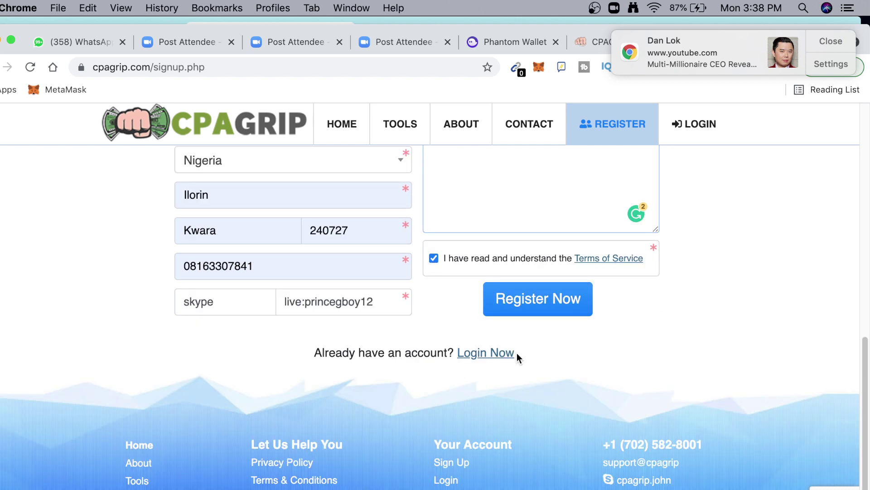
click(529, 313)
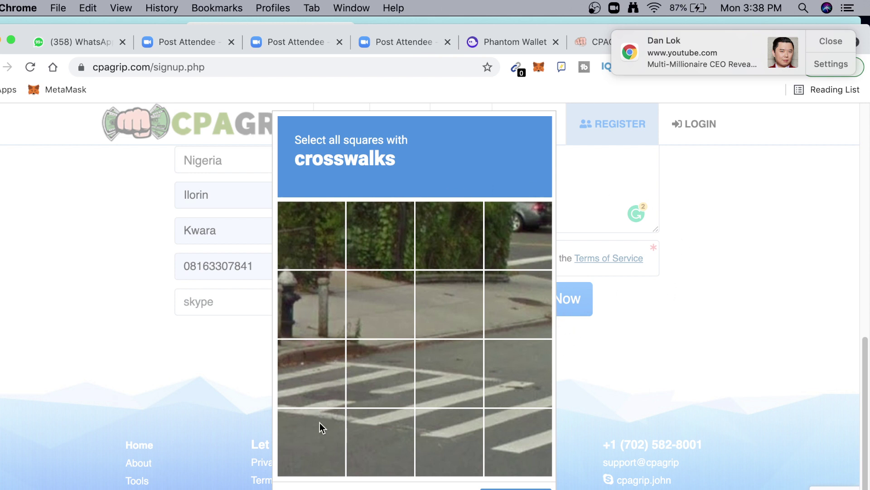
Step: Tick all eight crosswalk squares in the captcha grid and verify the challenge
click(336, 381)
click(363, 389)
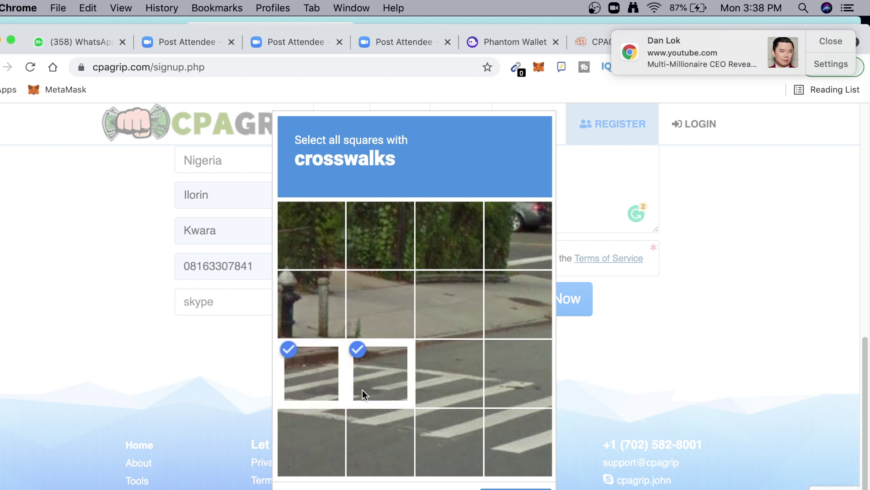
click(463, 399)
click(507, 387)
click(434, 430)
click(376, 432)
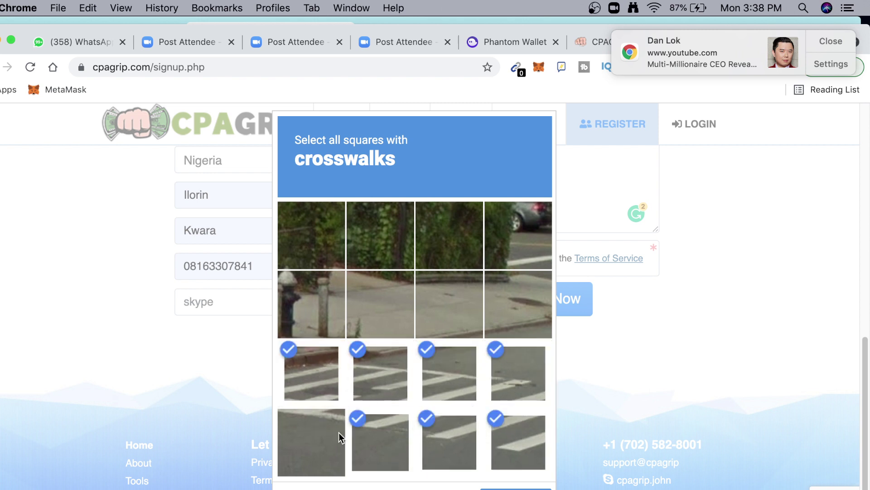
click(324, 422)
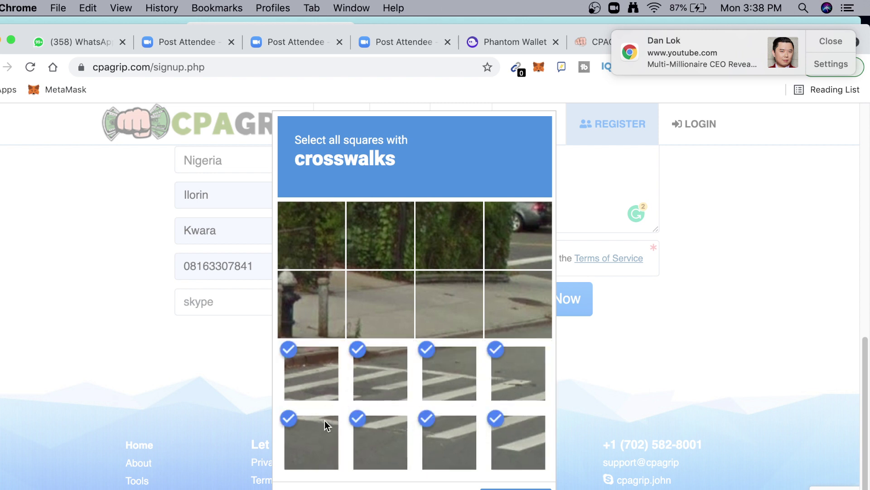
click(535, 243)
click(516, 488)
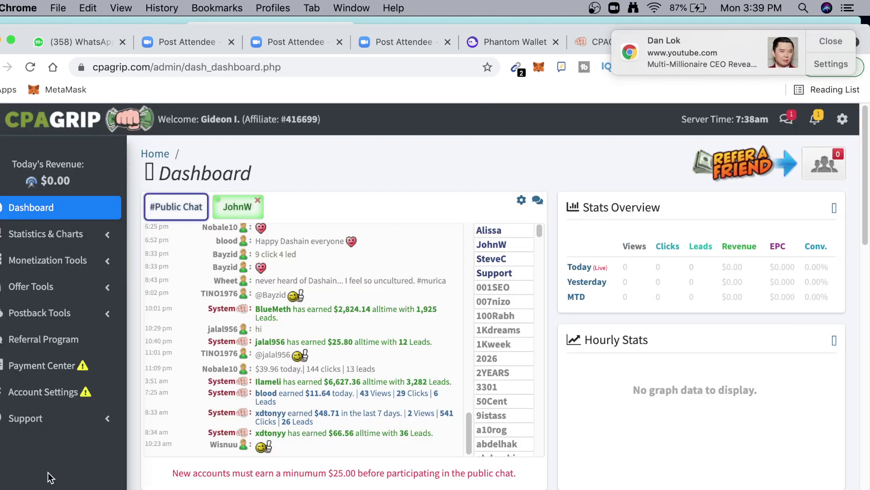
Step: Scroll through the new publisher dashboard to read its notices and zeroed stats
scroll(79, 391, down, 8)
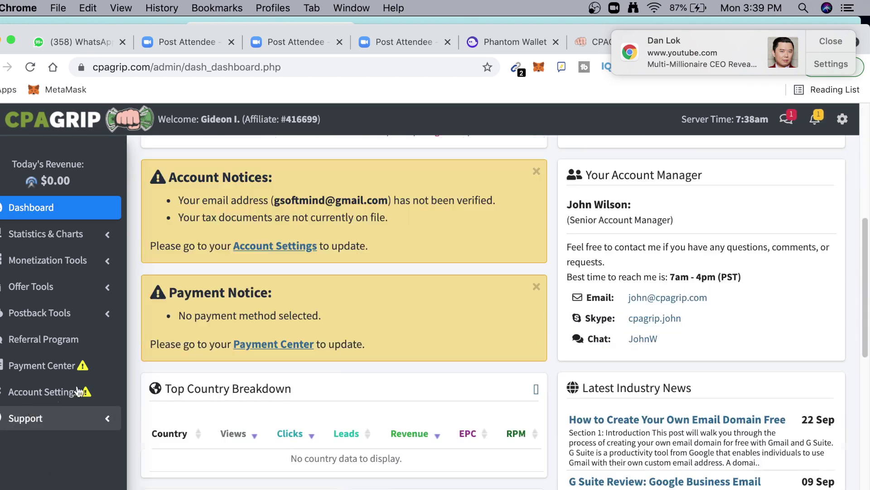
scroll(79, 391, down, 5)
scroll(93, 386, up, 9)
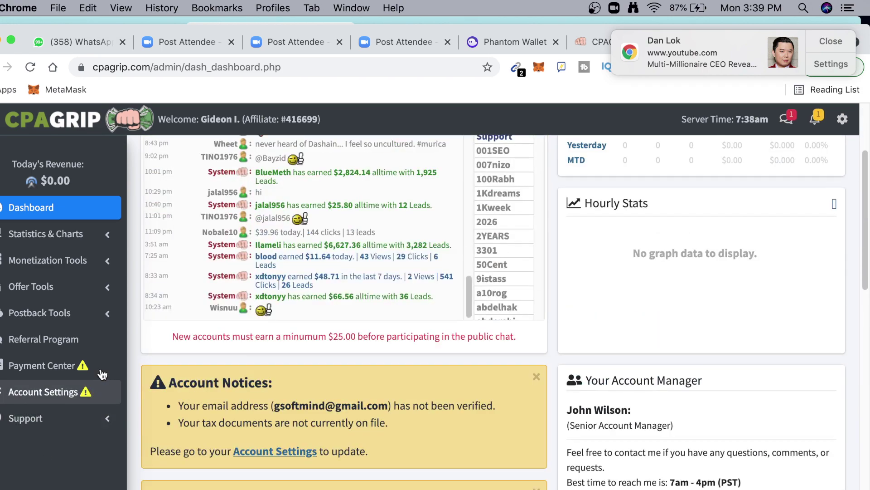
scroll(102, 374, up, 1)
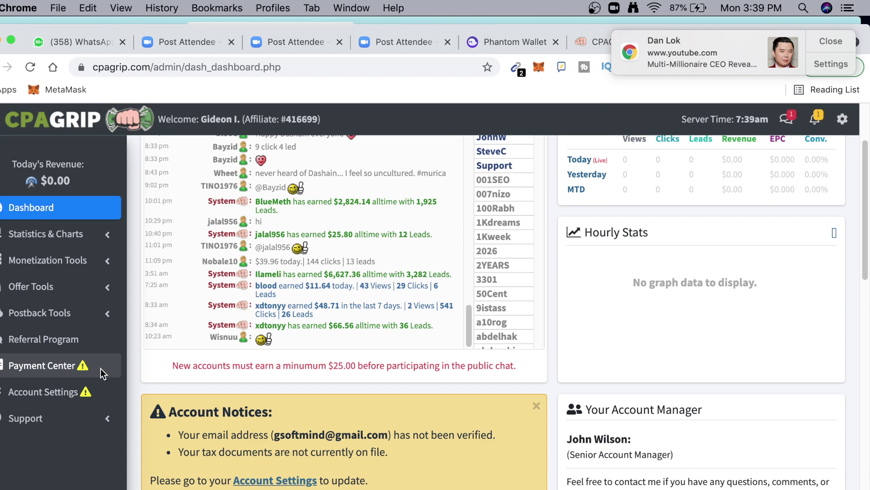
scroll(88, 173, up, 3)
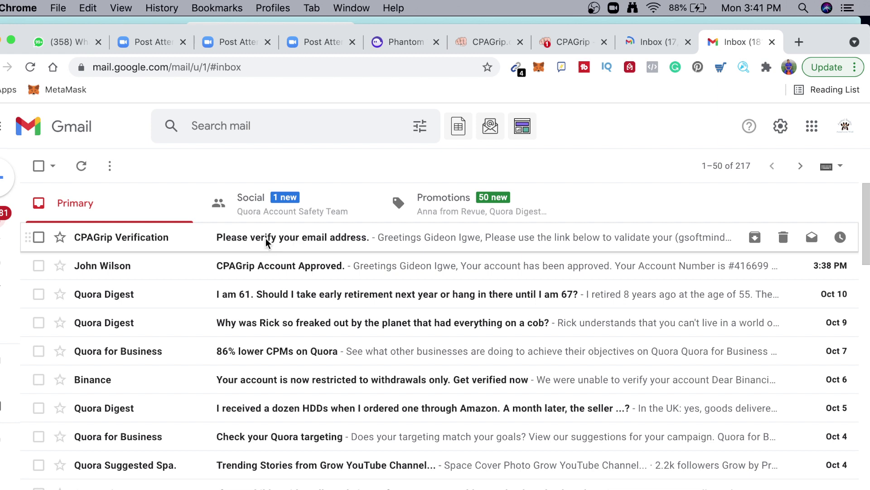
Step: Open the 'Please verify your email address' message and follow its validation link
click(230, 240)
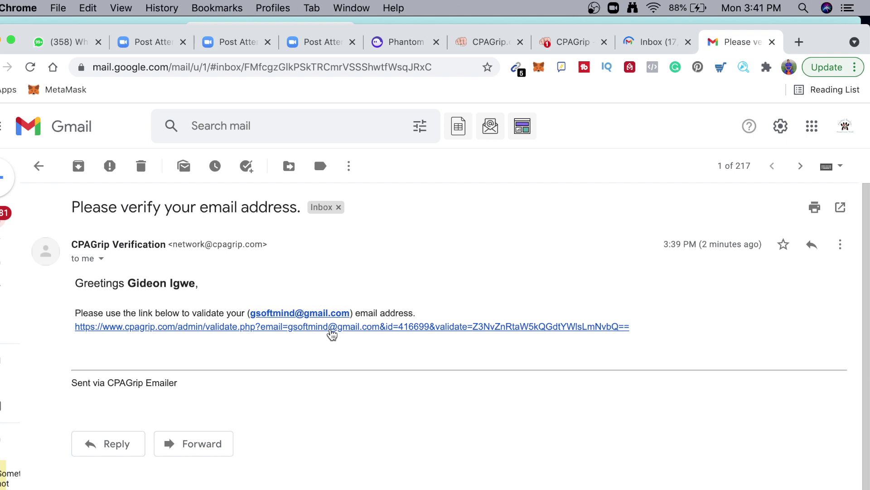
click(332, 334)
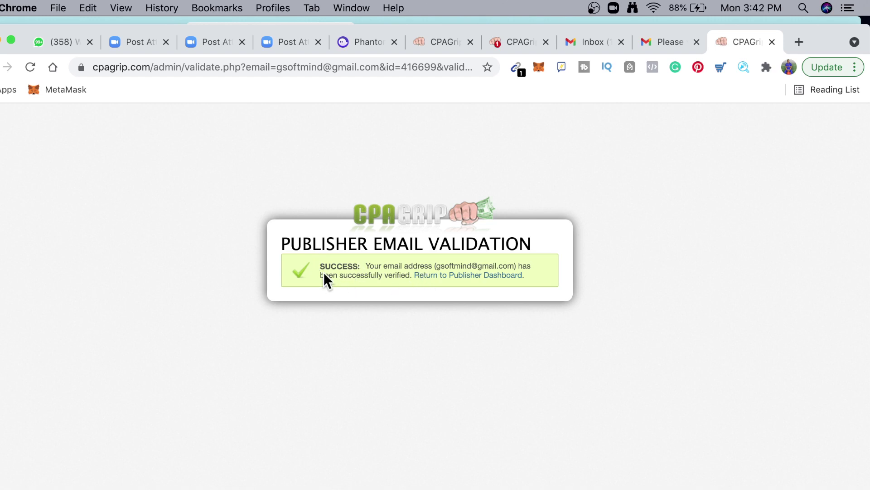
Step: Return from the validation page to the Publisher Dashboard and review its zeroed stats and public chat
click(466, 275)
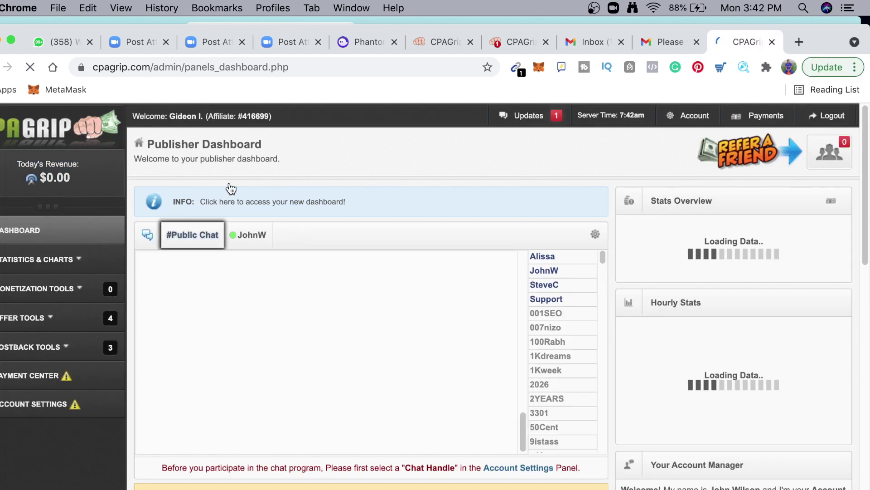
scroll(172, 218, down, 15)
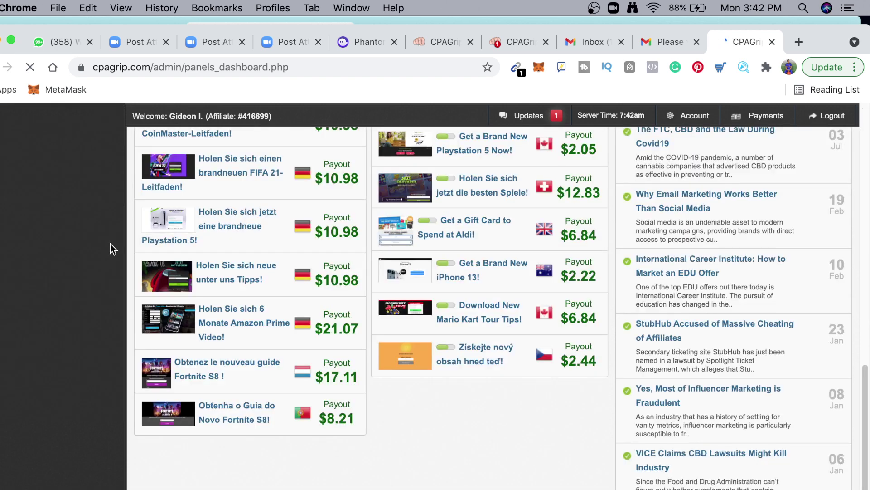
scroll(110, 245, up, 15)
scroll(122, 248, down, 10)
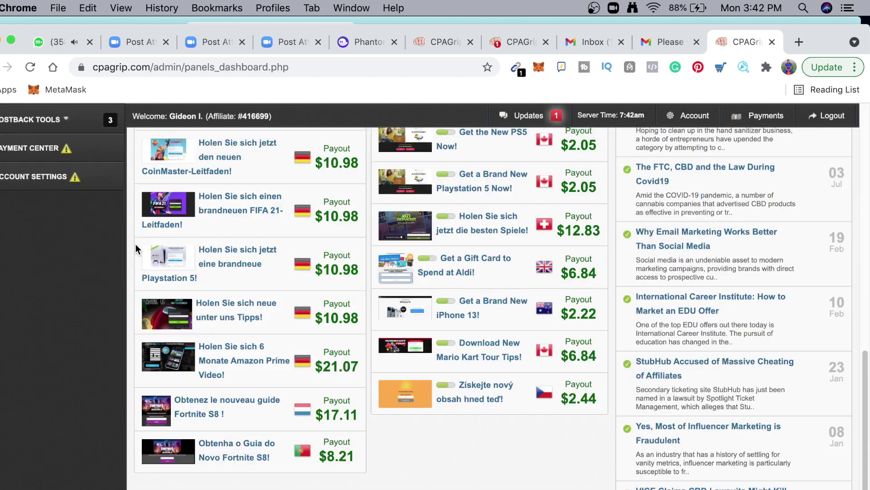
scroll(207, 255, up, 10)
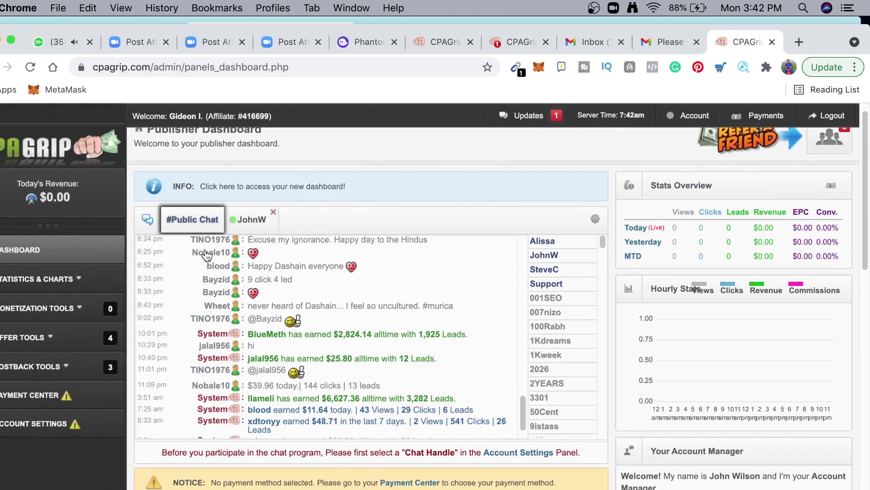
scroll(99, 270, up, 1)
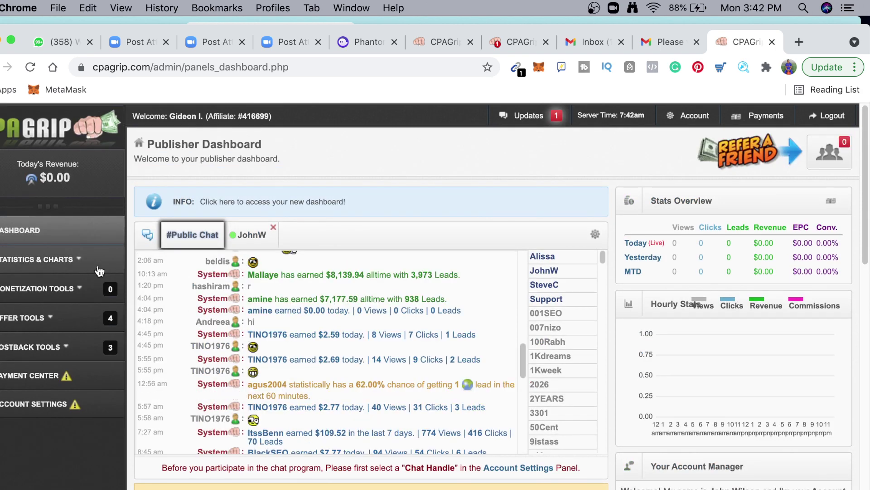
scroll(104, 271, down, 8)
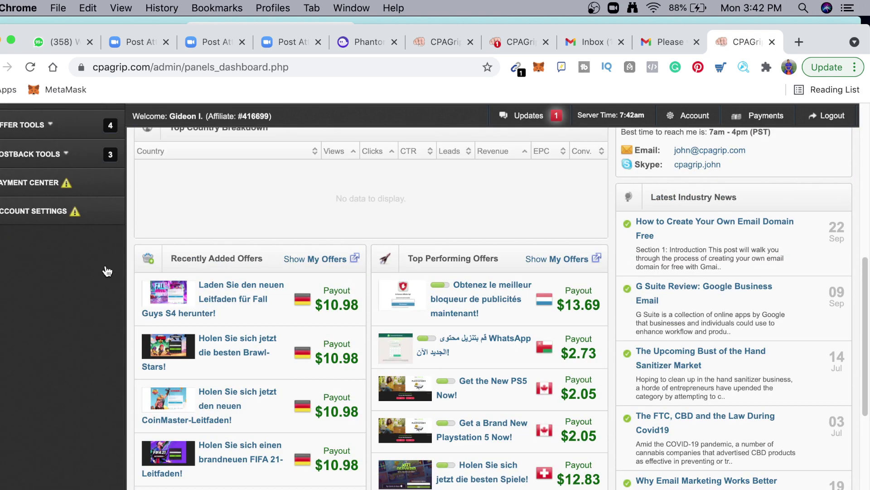
scroll(107, 271, down, 5)
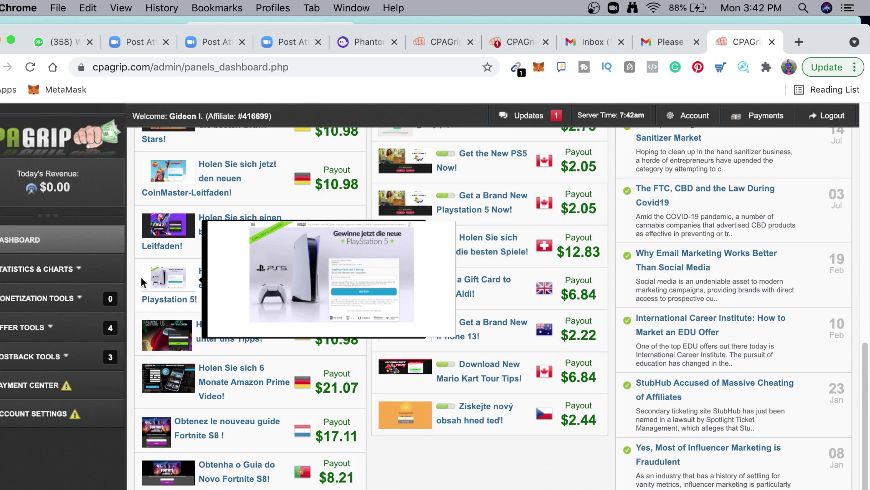
scroll(141, 279, up, 10)
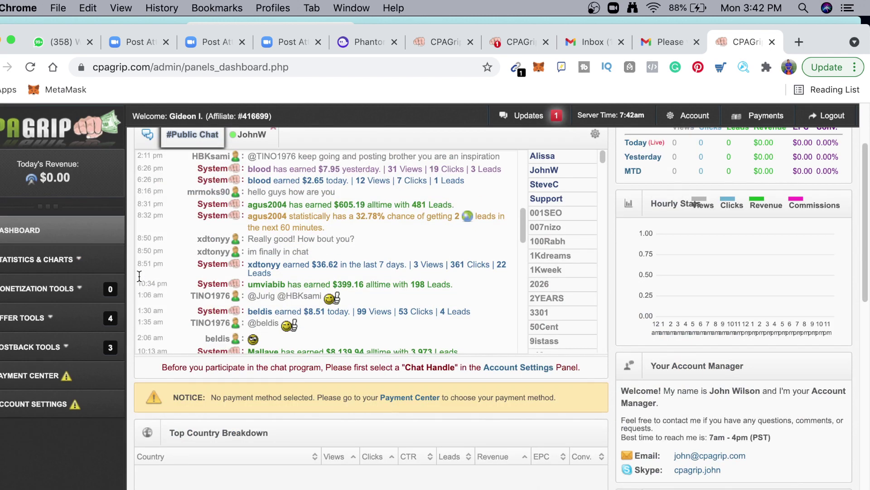
scroll(139, 276, up, 5)
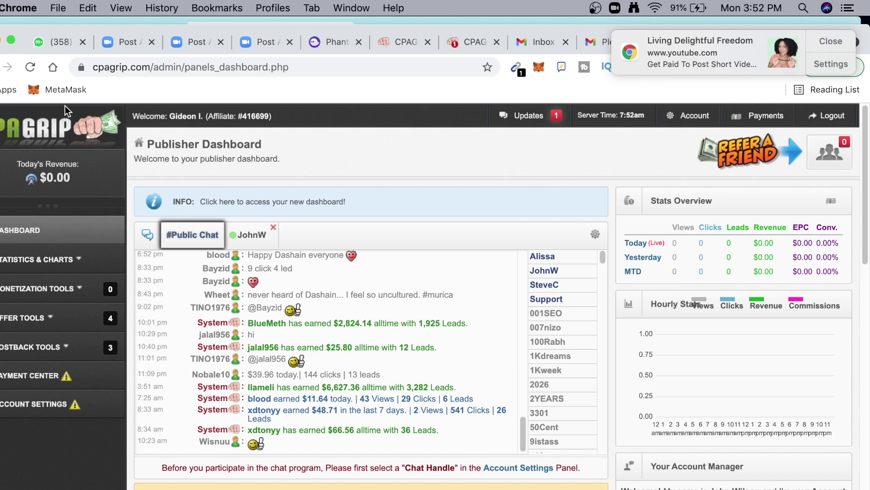
Step: Open the My Offers list from the sidebar's OFFER TOOLS section
click(25, 318)
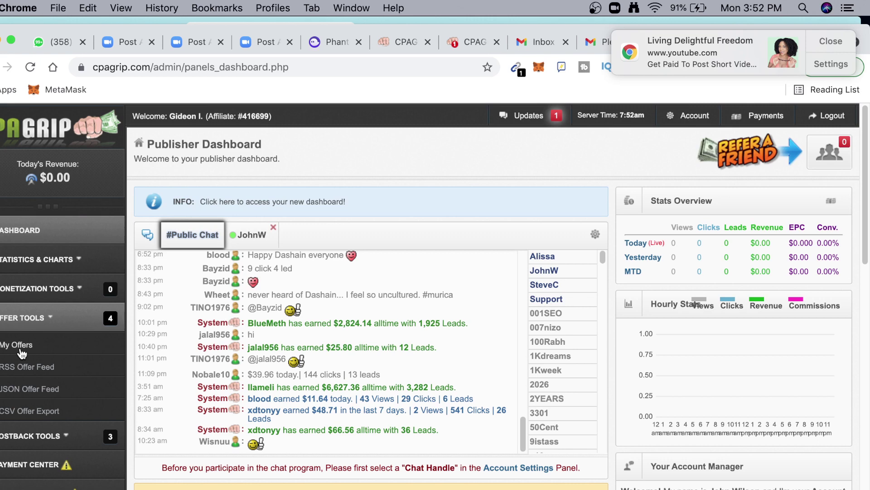
click(21, 350)
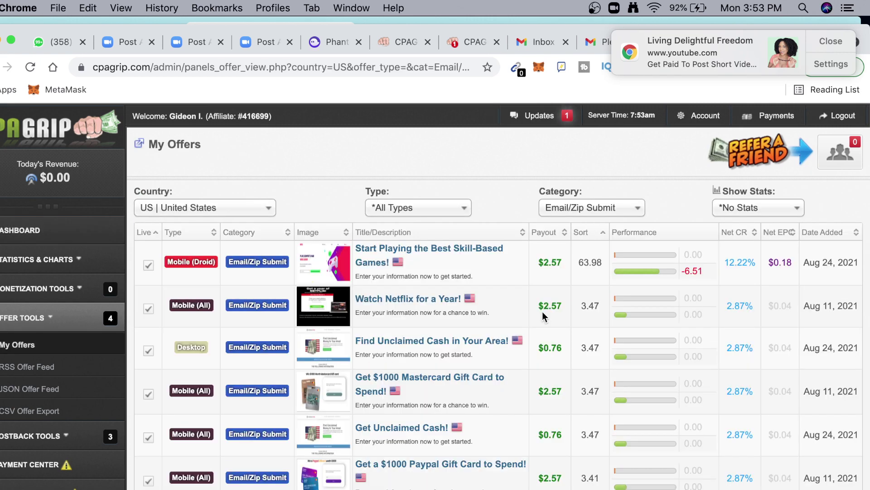